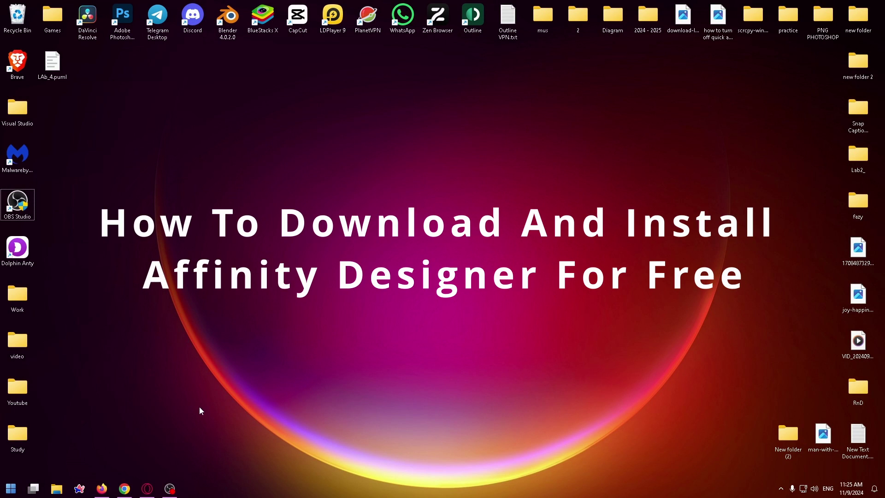
Step: Drag across the Windows desktop to get ready to open Firefox
left_click_drag(200, 407, 677, 148)
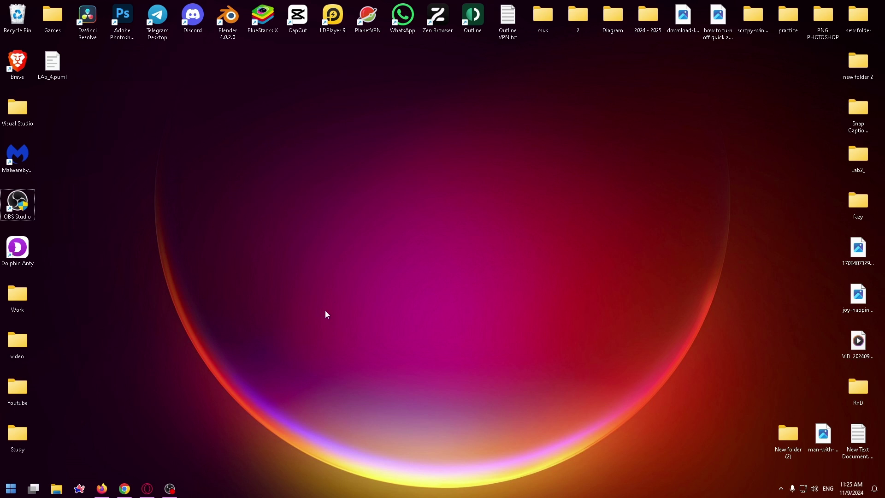
Step: Search Google for 'affinity designer' in Firefox and open the official Affinity Designer page
left_click(103, 485)
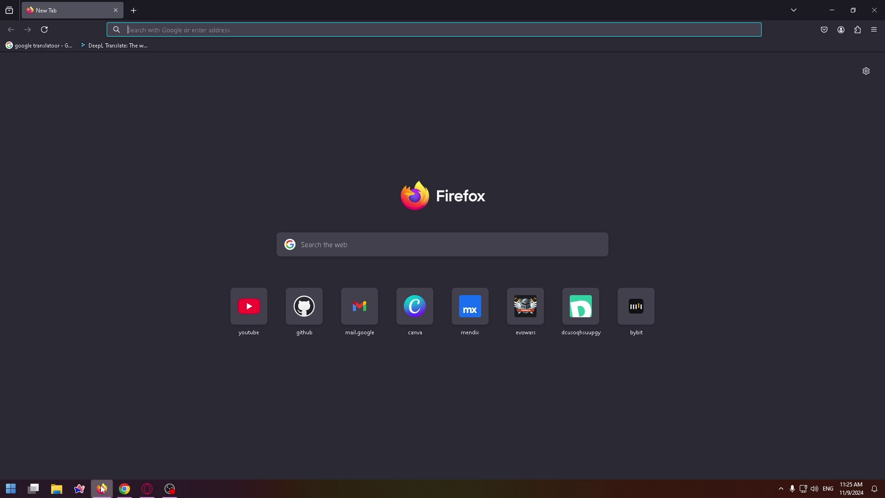
left_click(161, 31)
type("affinity designer")
key("Return")
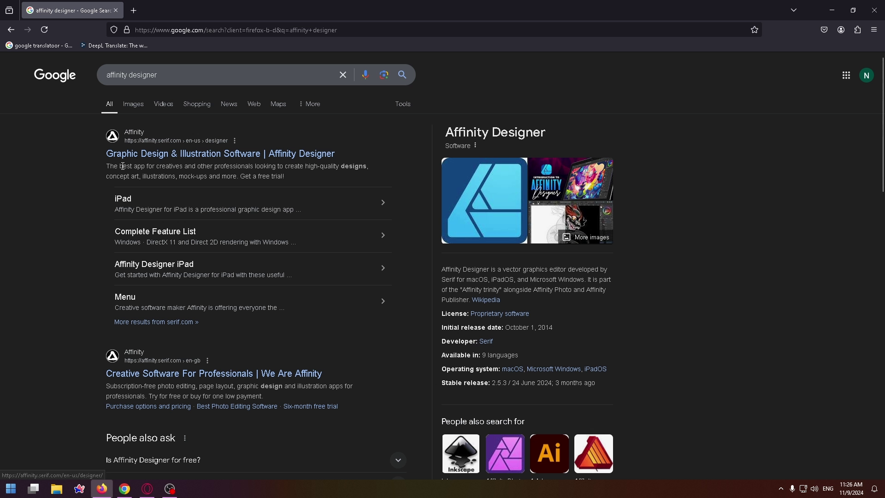
left_click(162, 153)
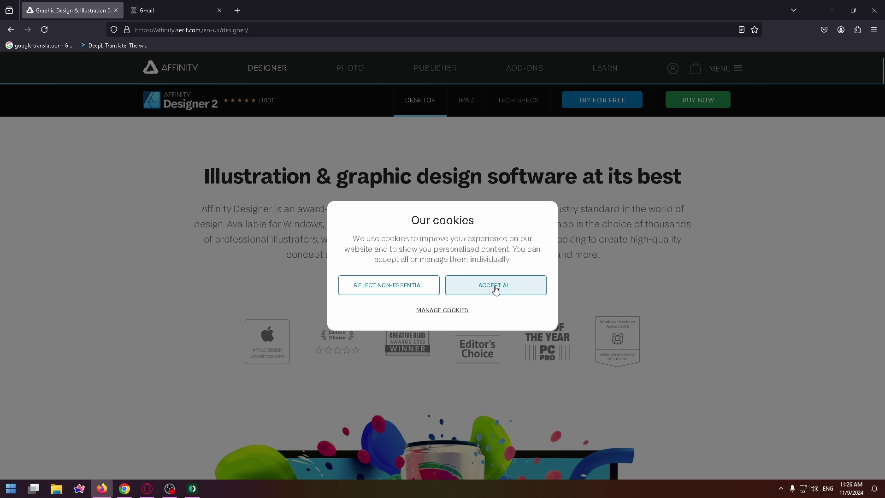
Step: Accept the site's cookies and start the Windows free-trial checkout from the pricing section
left_click(496, 289)
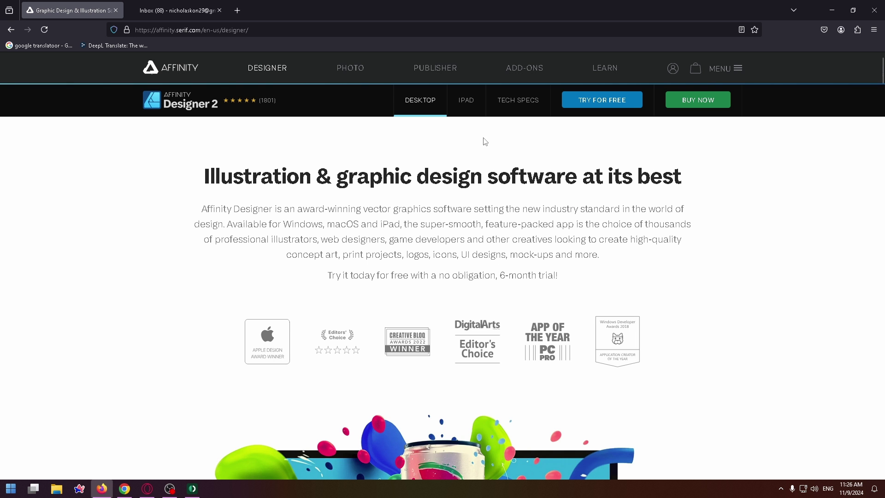
left_click(613, 99)
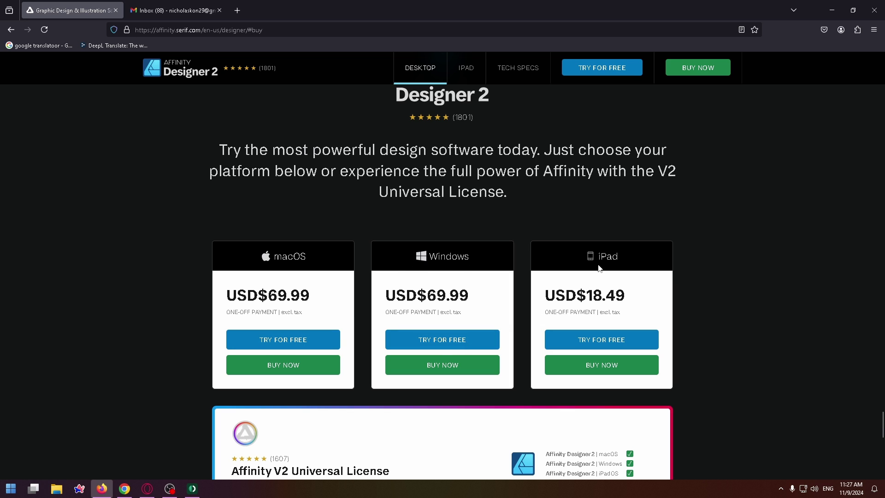
left_click(609, 341)
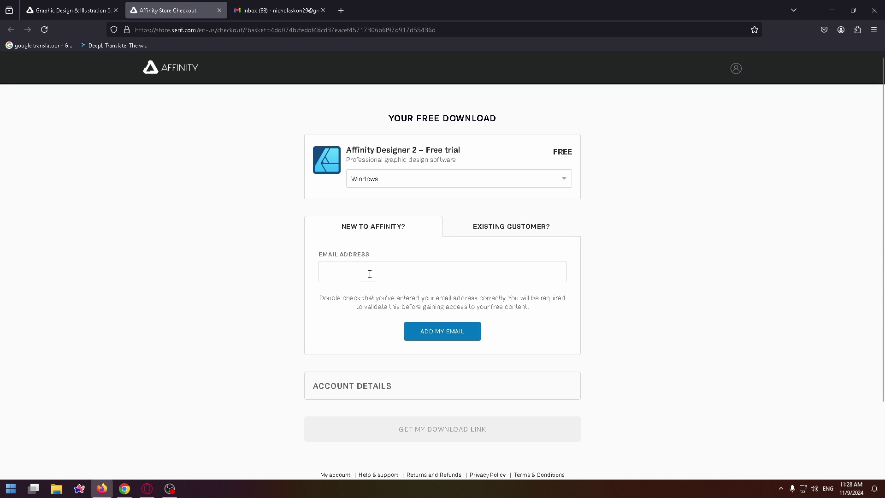
Step: Enter the account e-mail address and submit it to the Affinity Store
left_click(355, 269)
key("ctrl+v")
left_click(428, 339)
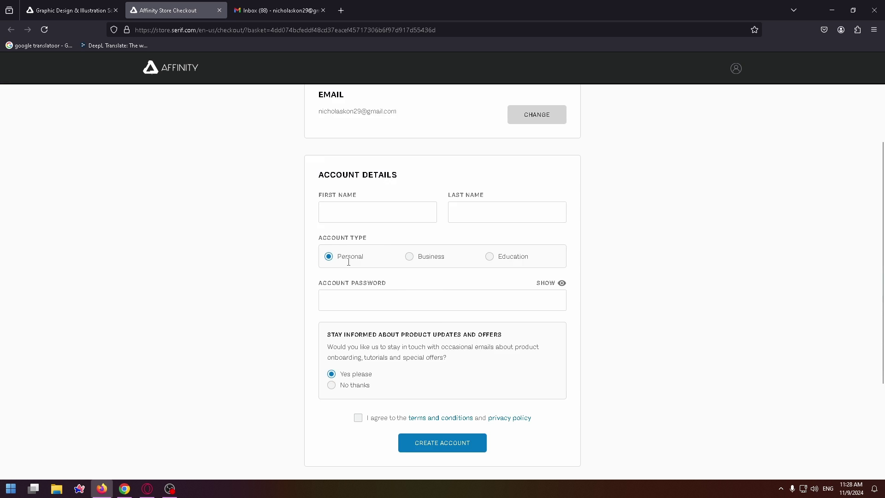
Step: Agree to the terms, create the Affinity account and request the trial download link
scroll(348, 259, "down", 2)
scroll(346, 263, "up", 2)
scroll(347, 264, "up", 1)
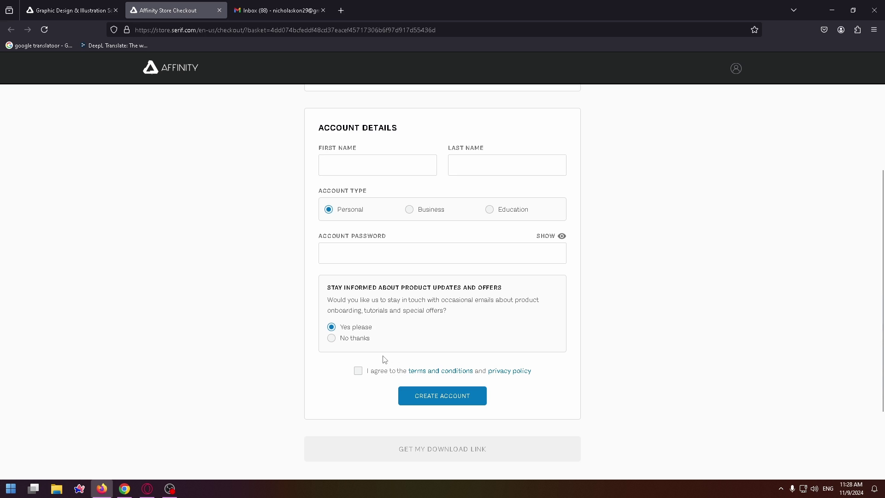
scroll(385, 360, "down", 1)
left_click(360, 362)
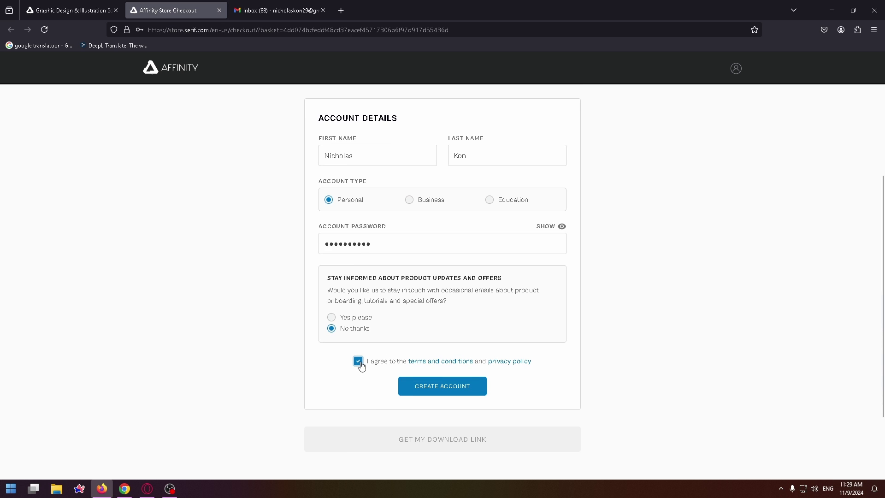
left_click(438, 386)
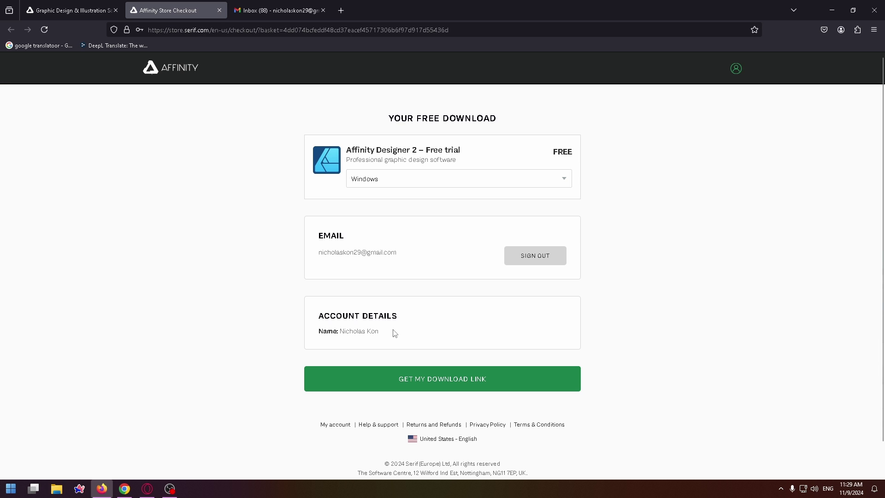
left_click(443, 379)
Step: Open Affinity Team's 'Verify your email address' message in Gmail and verify the address
key("ctrl+Tab")
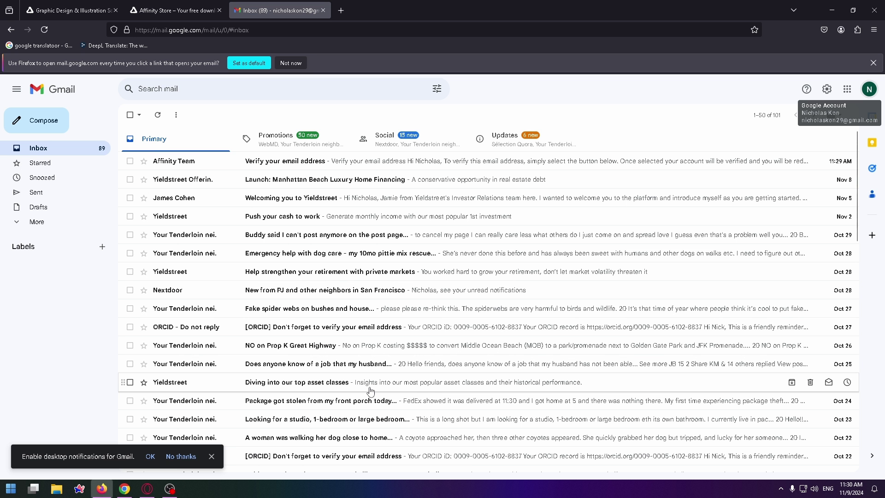
left_click(262, 162)
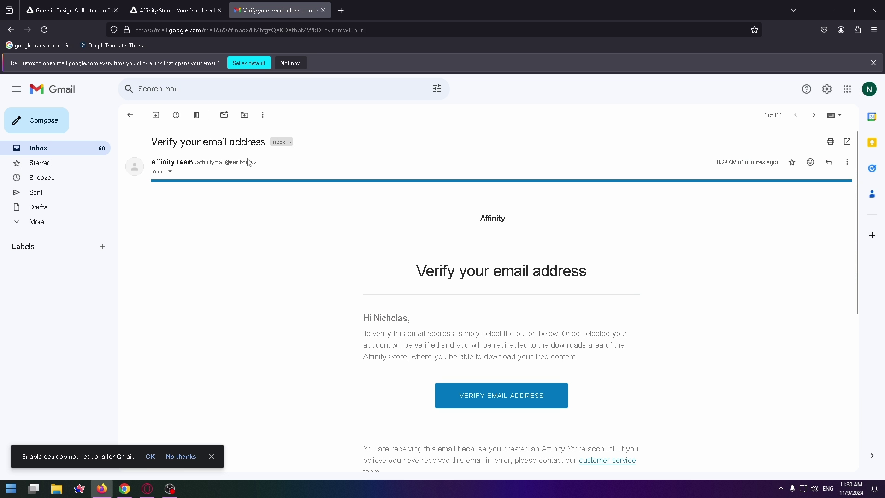
scroll(482, 319, "down", 3)
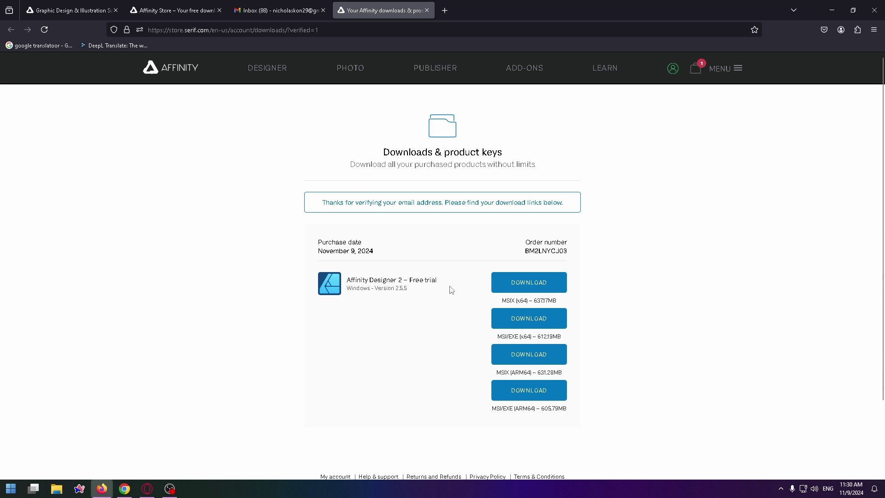
Step: Download the MSI/EXE (x64) installer affinity-designer-msi-2.5.5.exe and run it past the security warning
scroll(420, 288, "down", 1)
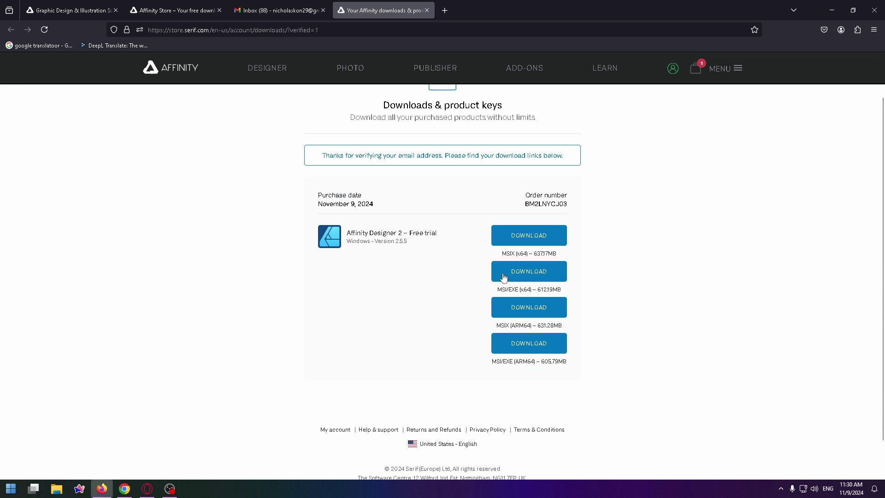
left_click(504, 236)
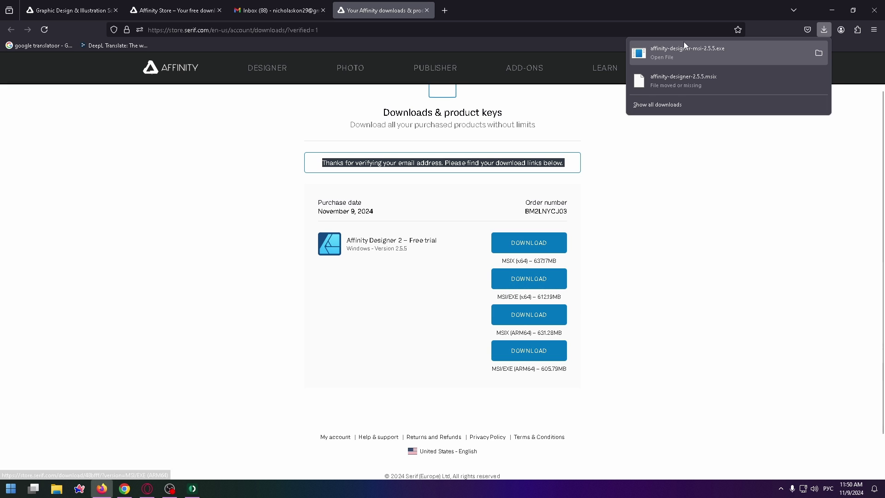
left_click(674, 48)
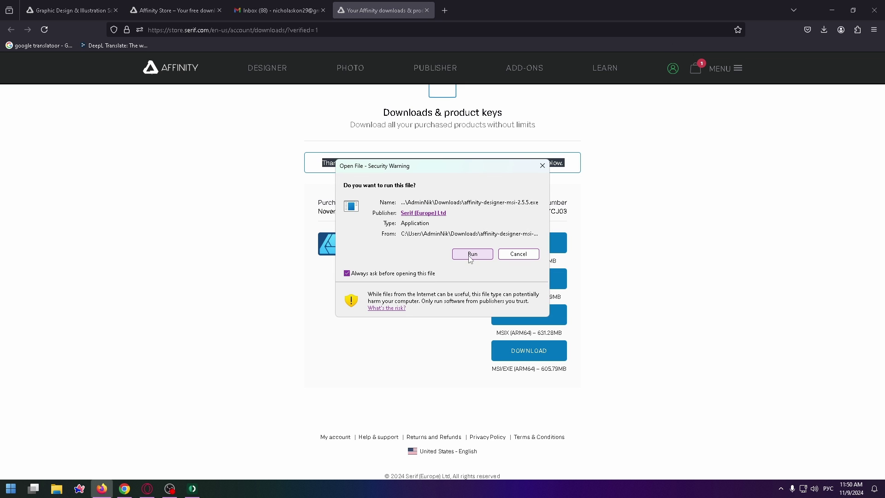
left_click(472, 254)
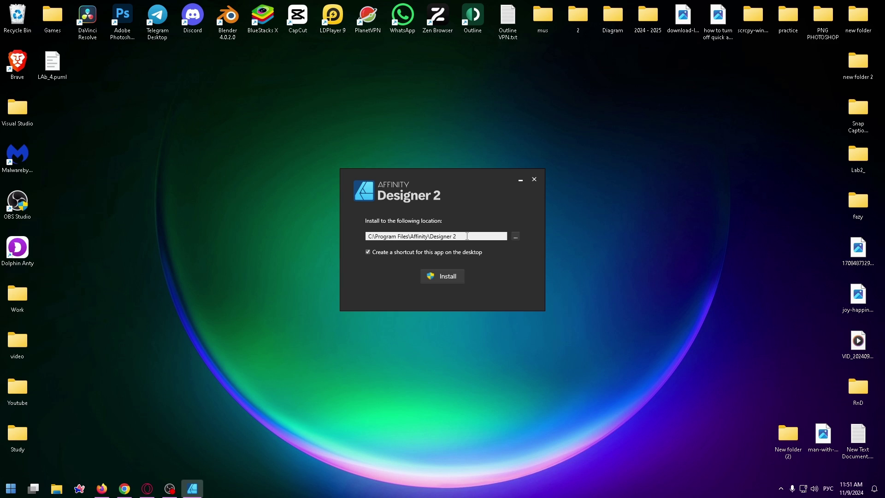
Step: Install into C:\Program Files\Affinity\Designer 2 with the default shortcut option, then close the finished setup
left_click(444, 278)
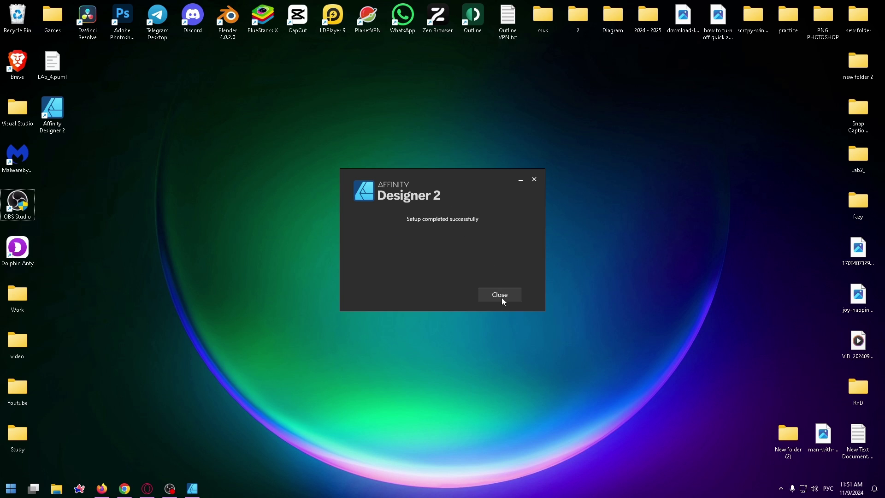
left_click(502, 297)
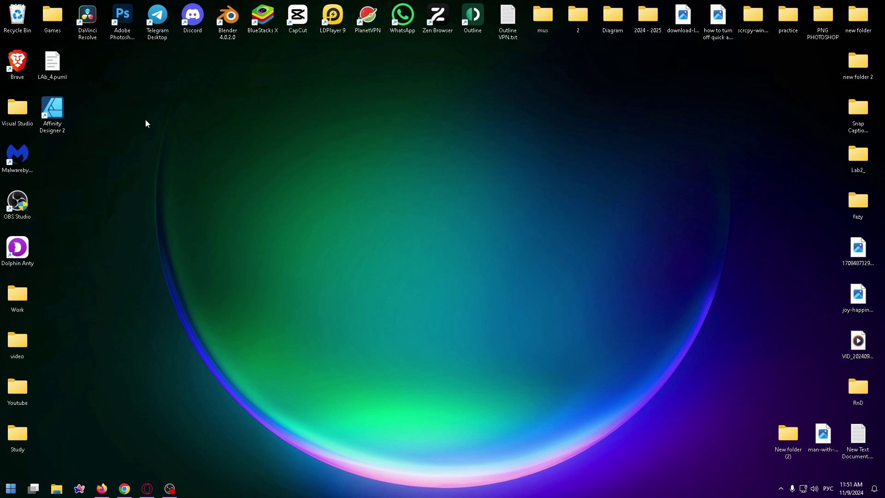
Step: Launch Affinity Designer 2 from the desktop shortcut, sign in with the Affinity ID credentials and start the 180-day trial
double_click(54, 114)
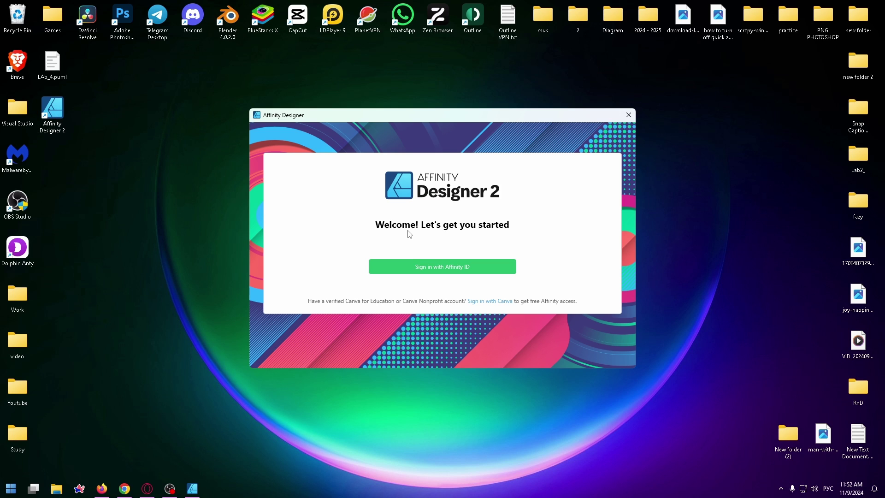
left_click(440, 272)
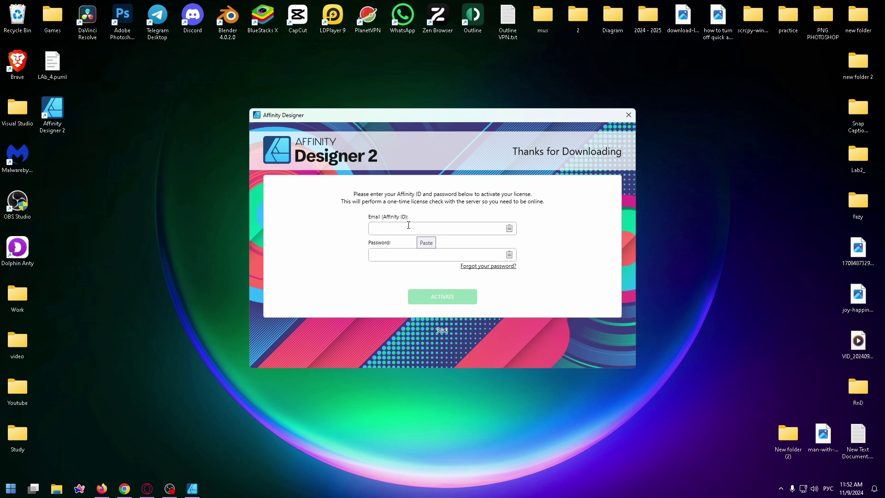
left_click(409, 226)
key("ctrl+v")
left_click(388, 255)
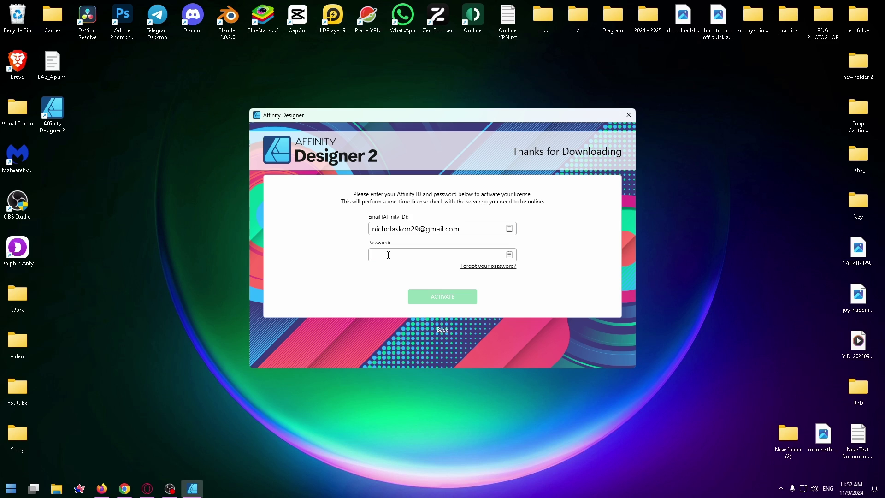
key("ctrl+v")
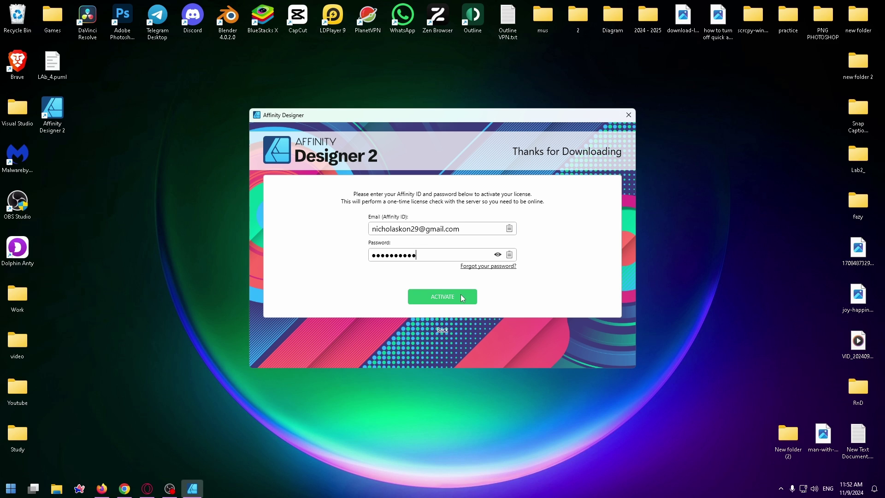
left_click(461, 295)
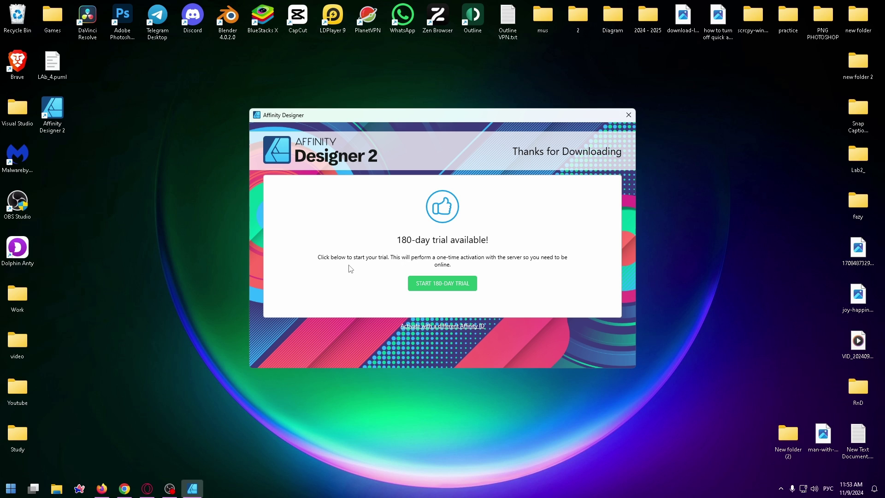
left_click(440, 286)
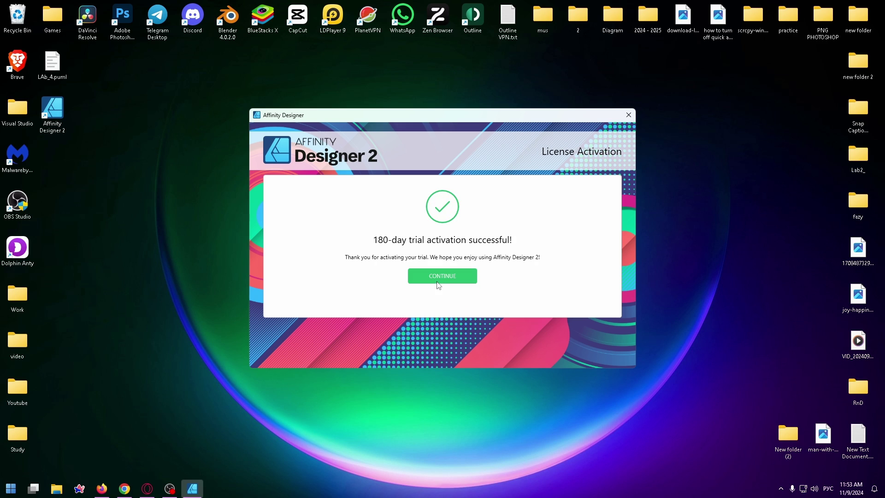
left_click(446, 276)
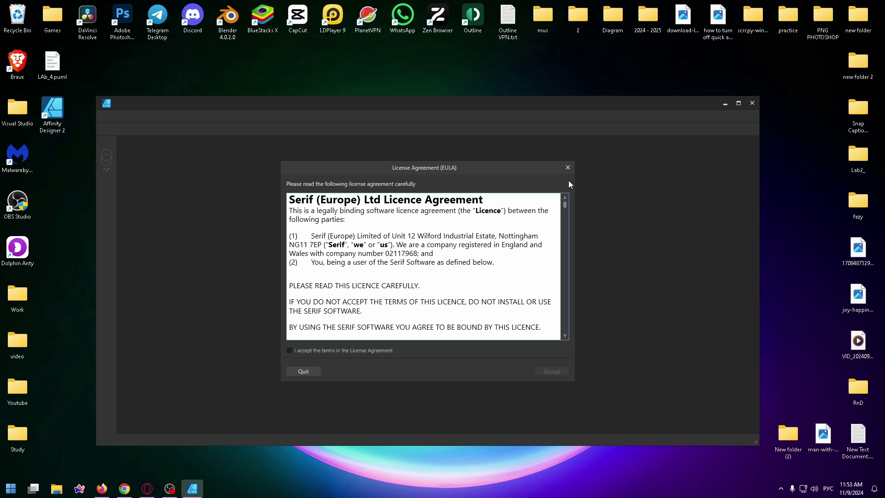
Step: Accept the licence agreement and decline sharing usage analytics
left_click(290, 351)
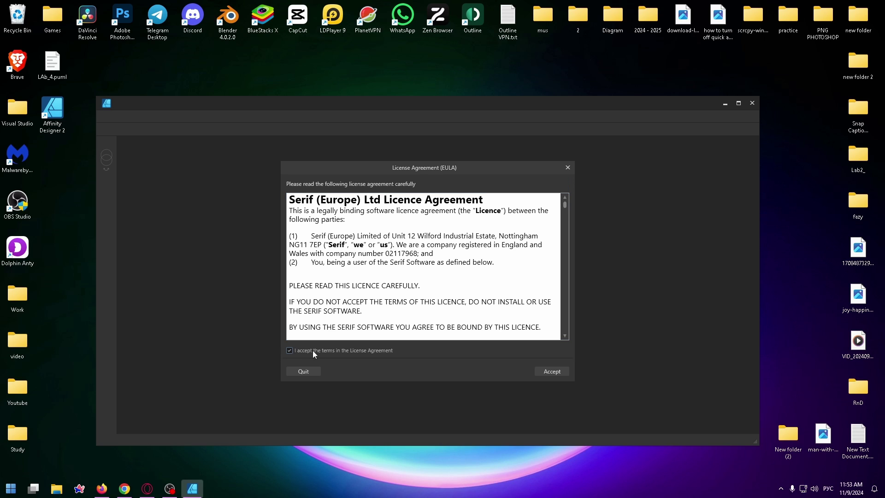
left_click(551, 373)
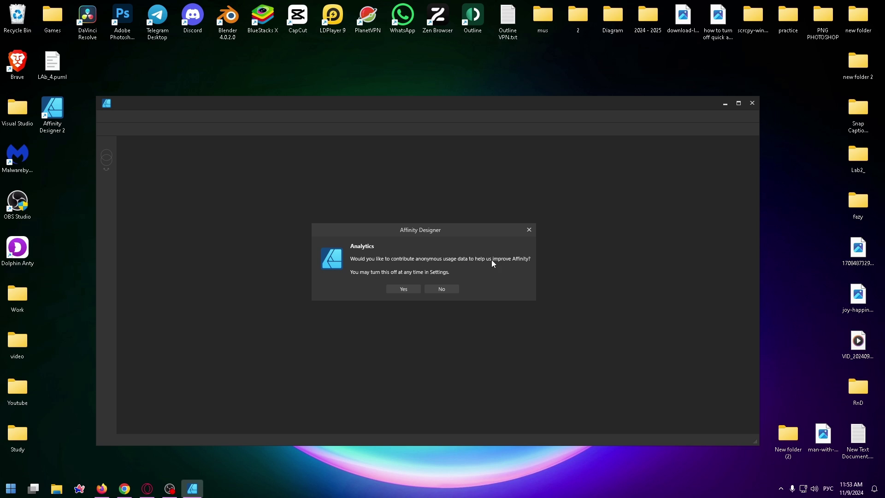
left_click(444, 287)
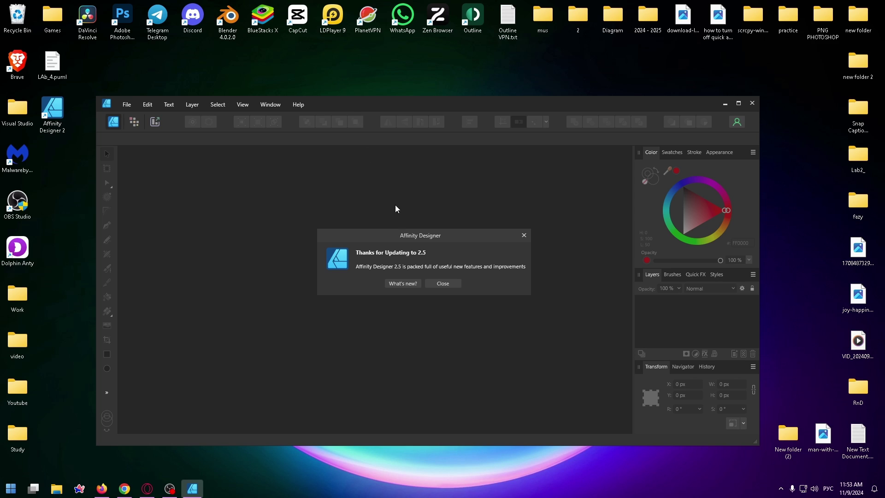
Step: Dismiss the update notice and bring up the New Document print presets
left_click(440, 283)
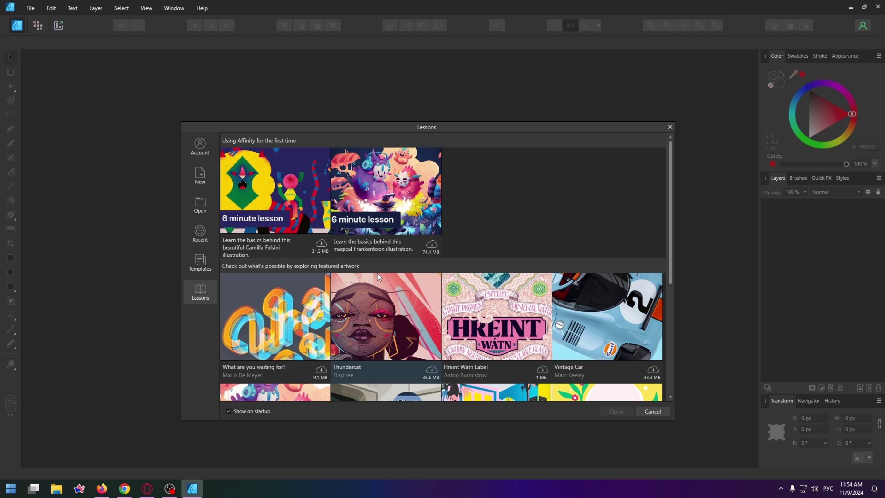
scroll(569, 261, "down", 3)
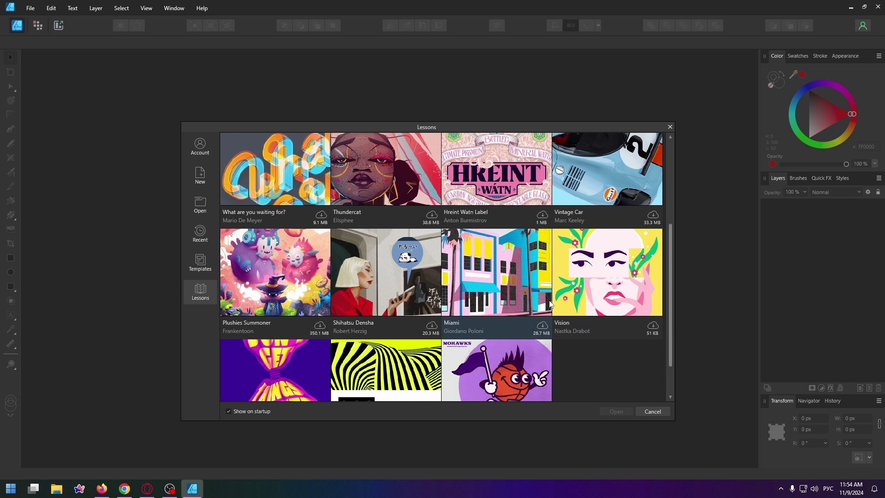
scroll(430, 316, "up", 3)
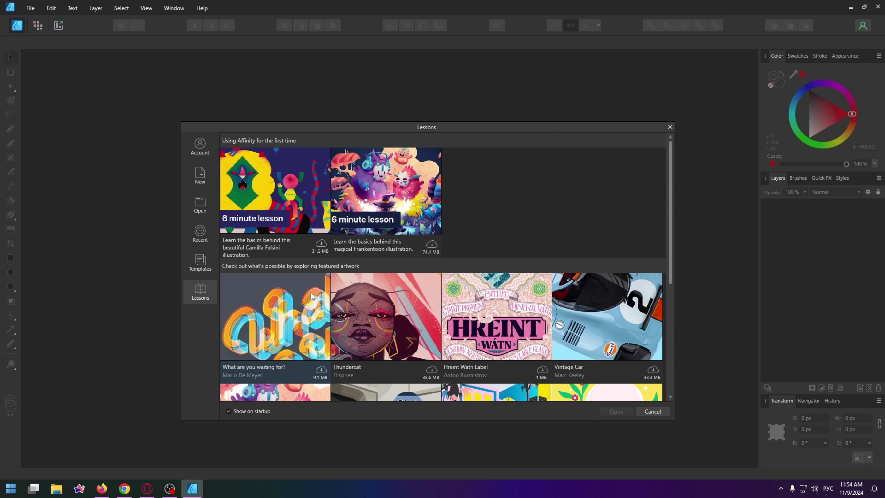
left_click(194, 179)
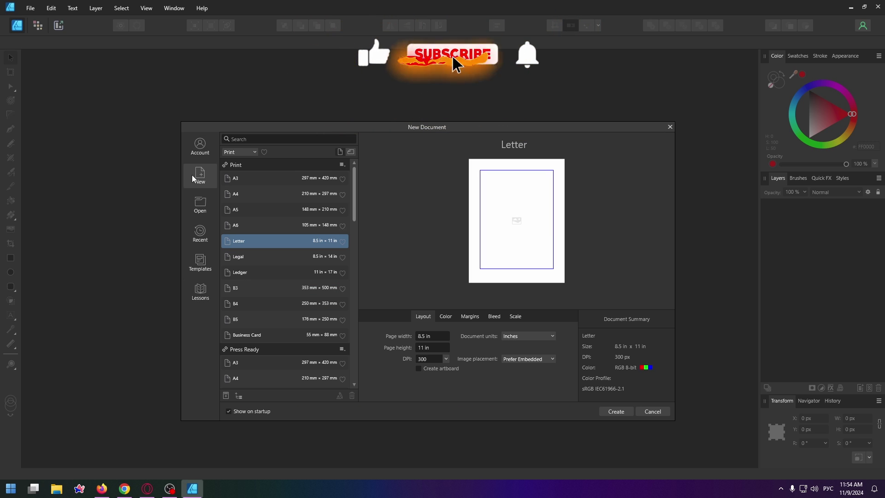